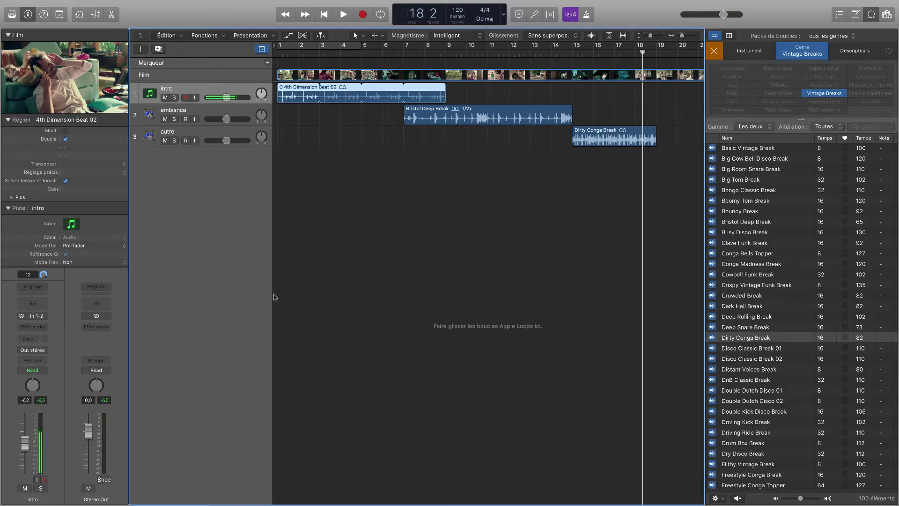
- Check the audio output and input devices in the Audio preferences, then close the preferences
mouse_move(54, 4)
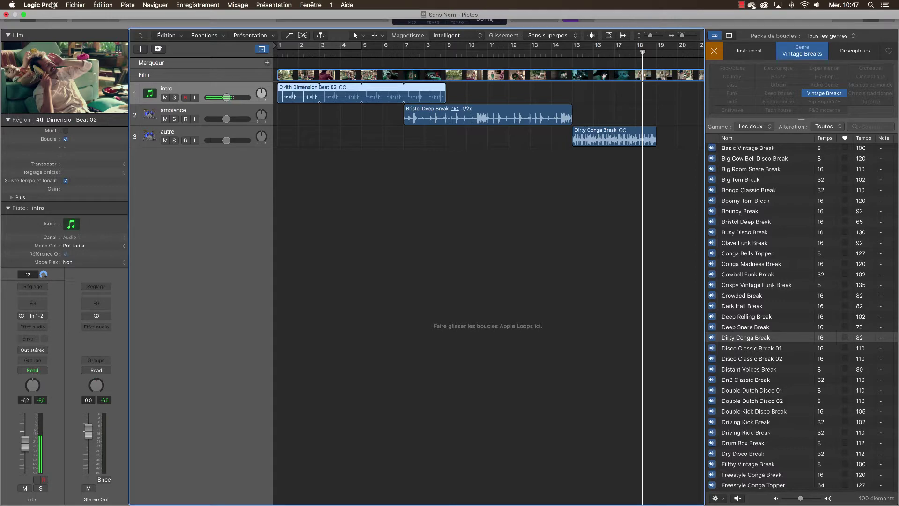
left_click(52, 6)
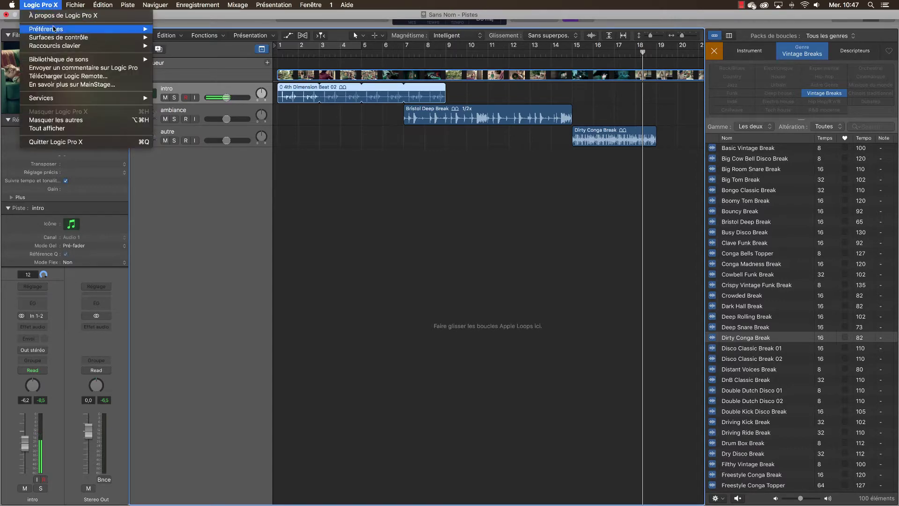
mouse_move(54, 30)
left_click(172, 38)
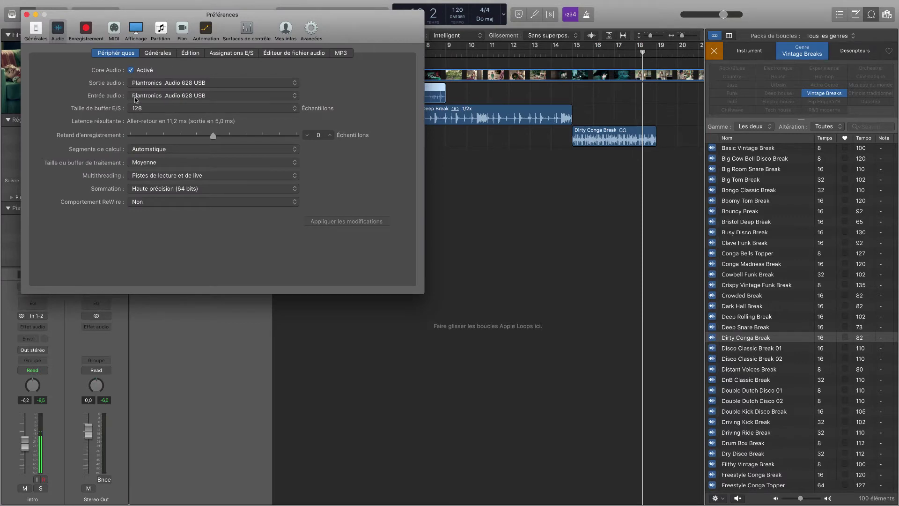
left_click(27, 15)
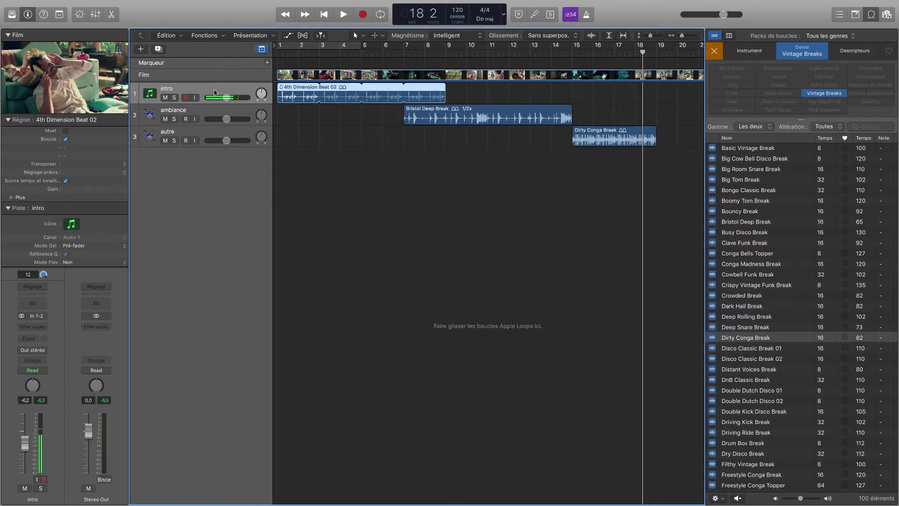
- Add one new audio track below the autre track, using Entrée 1 as input and Output 1 + 2 as output
left_click(185, 120)
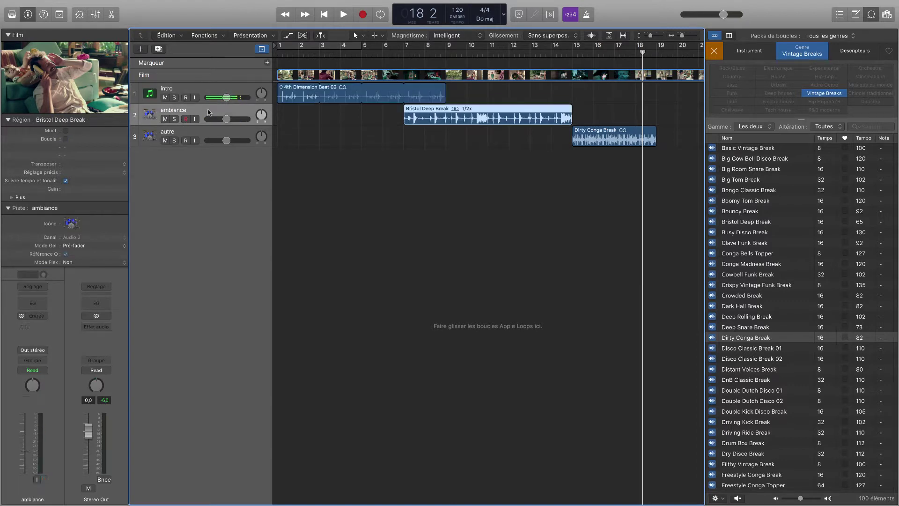
left_click(190, 134)
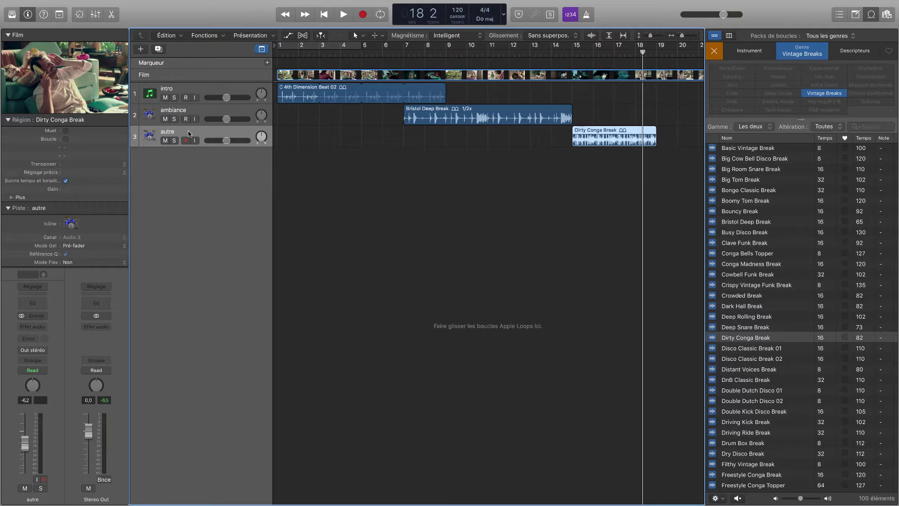
left_click(141, 49)
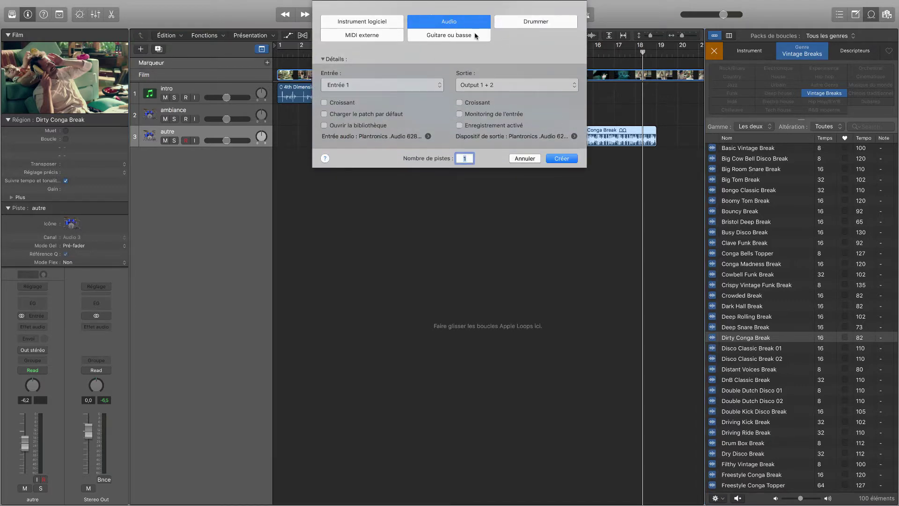
left_click(561, 159)
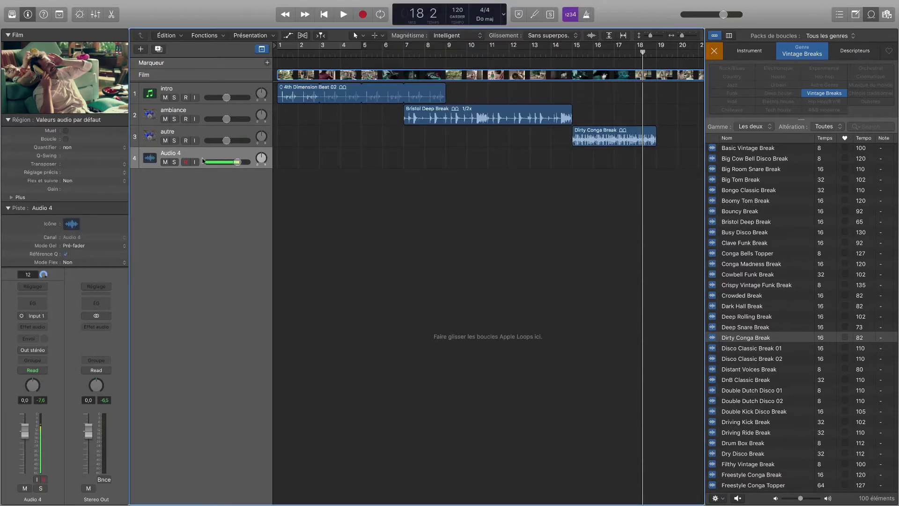
- Rename the new audio track as voix and move it above the intro track
double_click(168, 153)
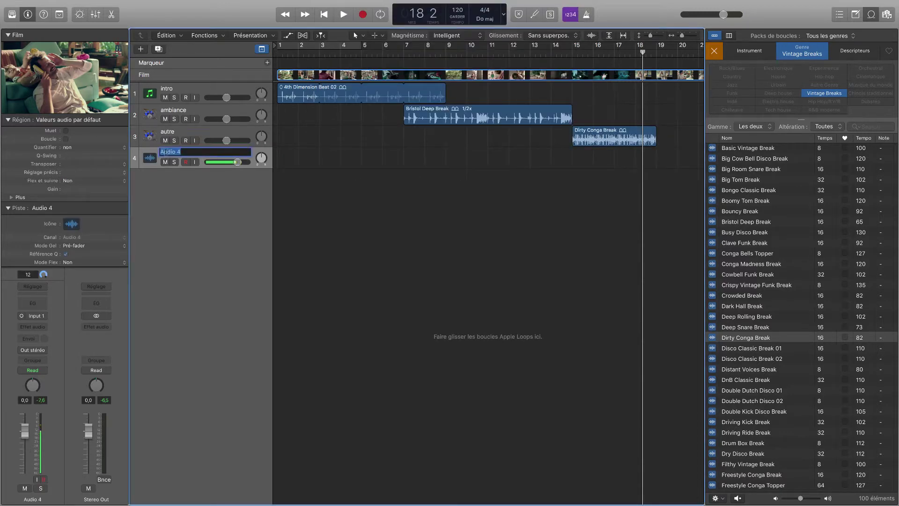
type("voix")
key("Return")
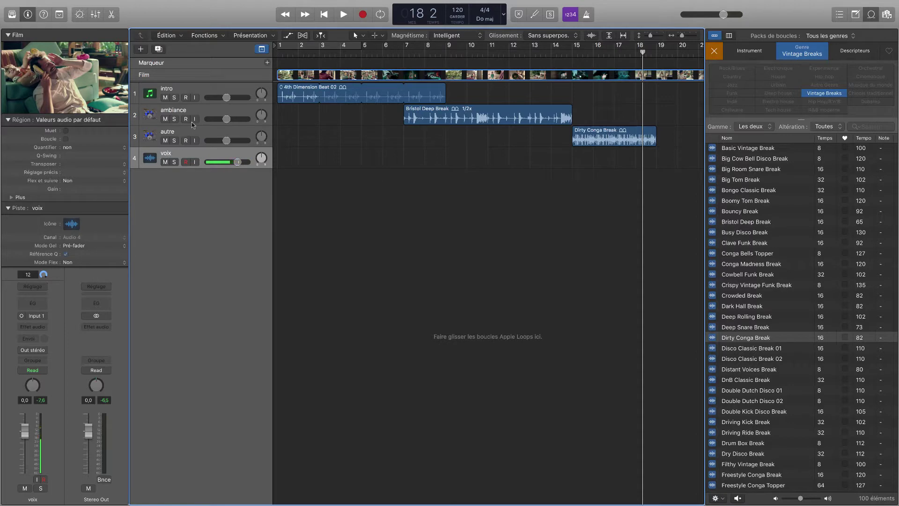
left_click_drag(187, 157, 187, 88)
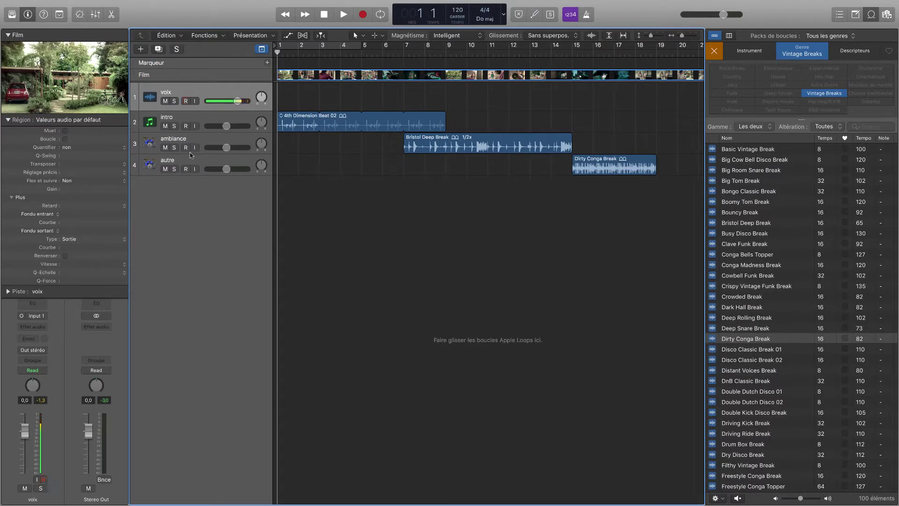
- Solo the voix track and arm it for recording
left_click(174, 101)
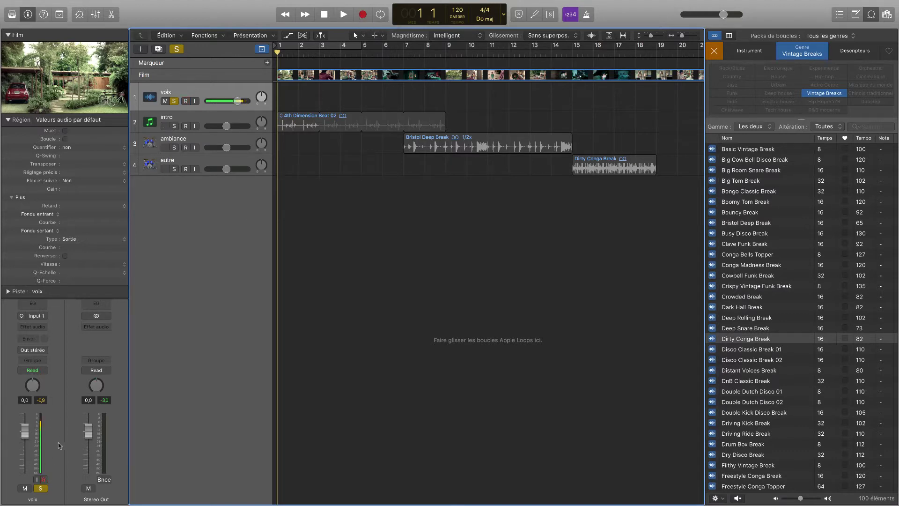
key("space")
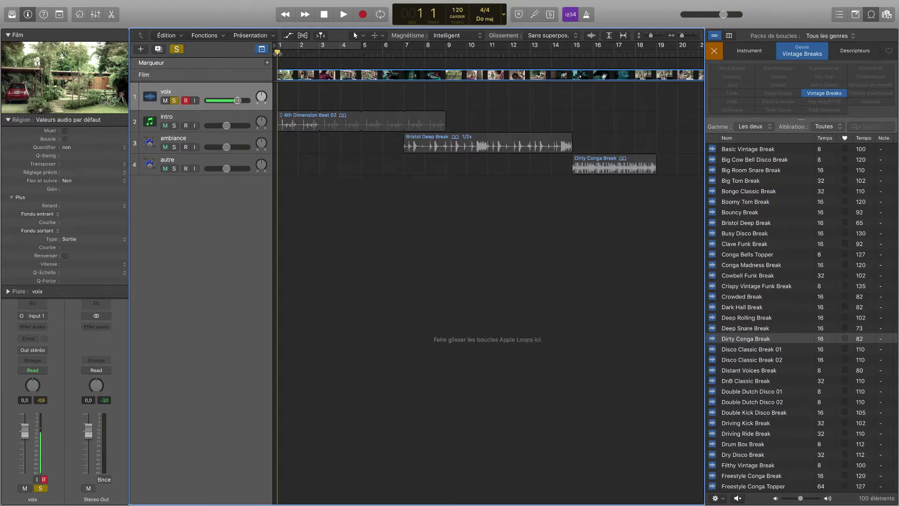
- Record a single trial take on the voix track, starting with the playhead at bar 4
left_click_drag(277, 52, 334, 55)
key("r")
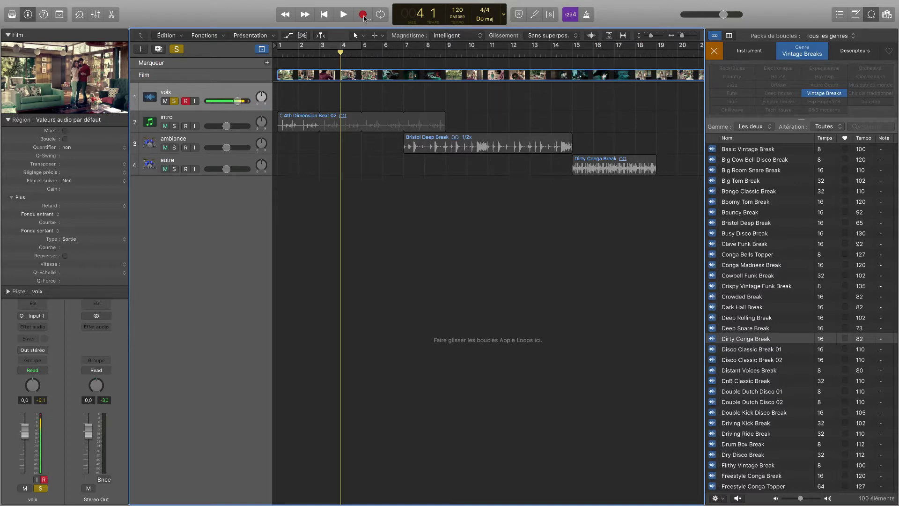
left_click(363, 14)
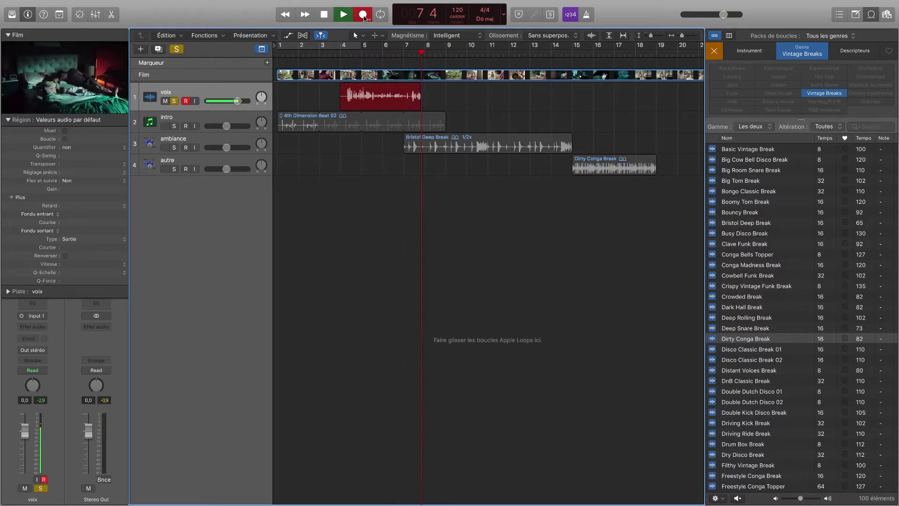
key("space")
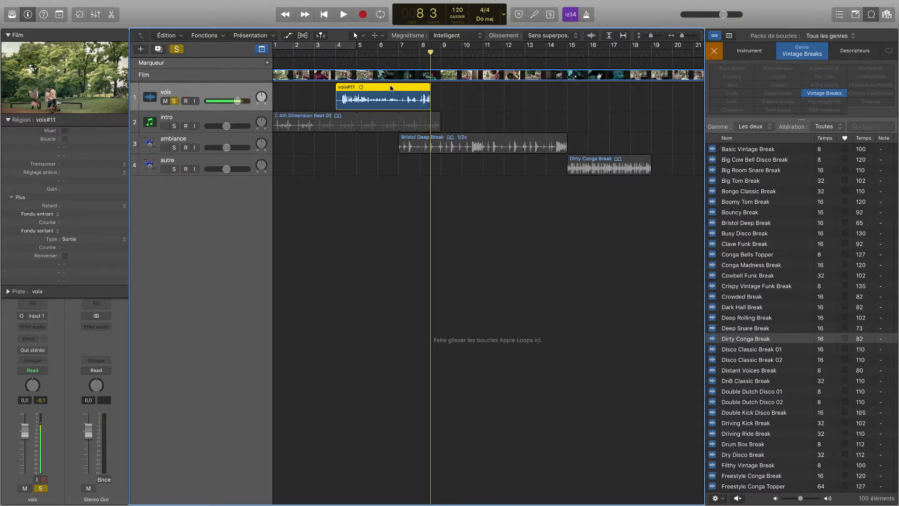
- Delete the recorded voix region together with its audio file on disk
key("Delete")
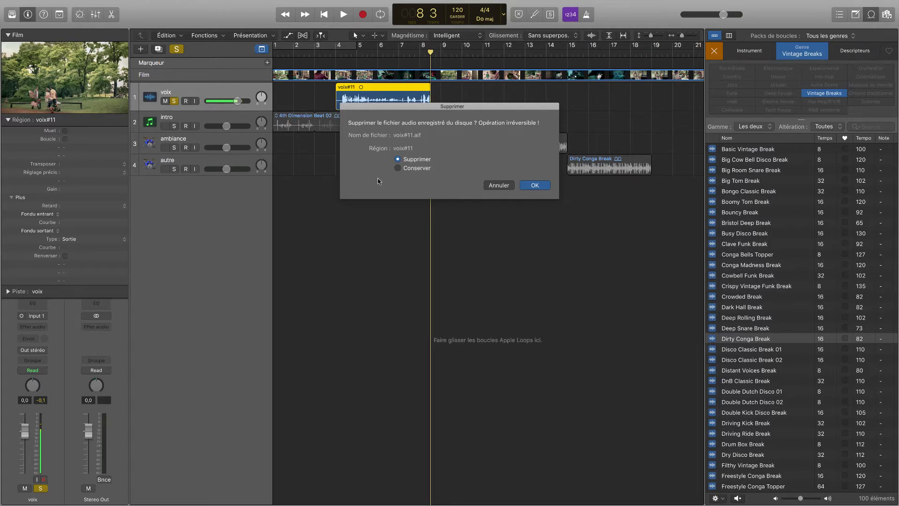
left_click(534, 185)
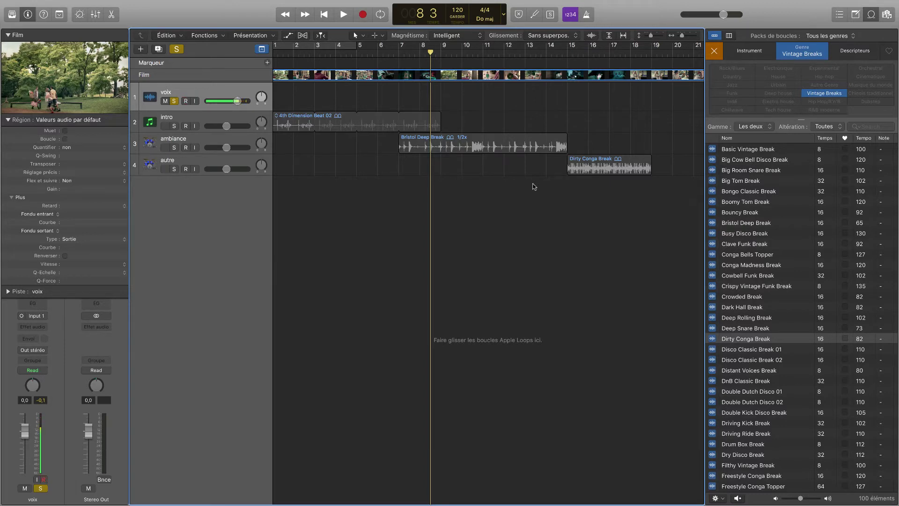
key("alt+r")
key("alt+r")
key("space")
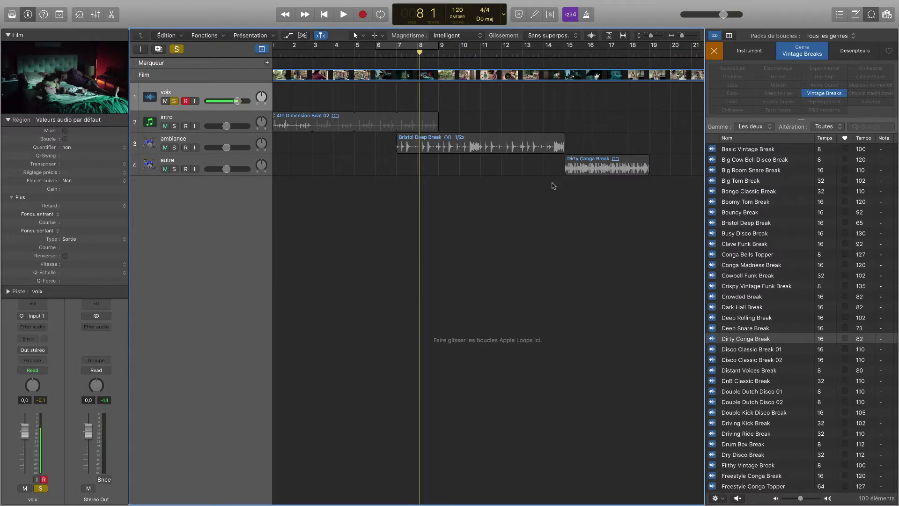
- Turn on the cycle range from bar 6 to about bar 9 and record five looped takes on the voix track
left_click(388, 46)
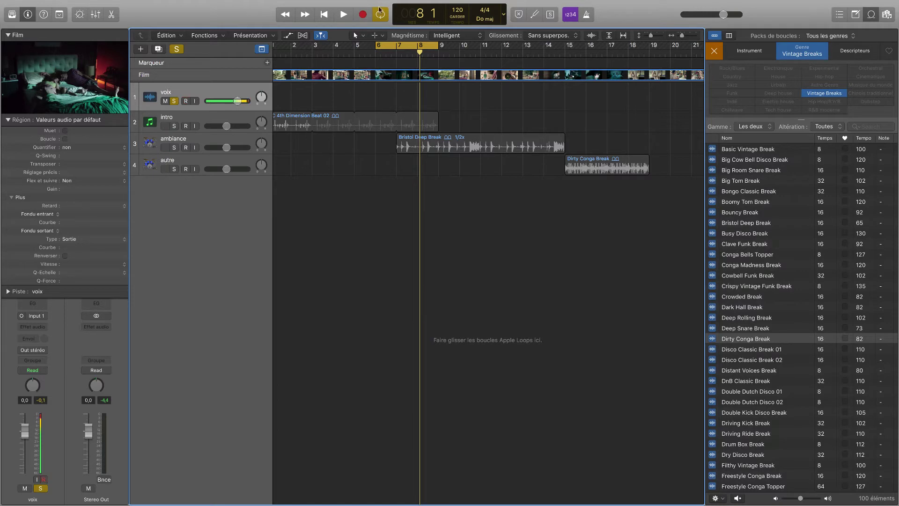
left_click(362, 14)
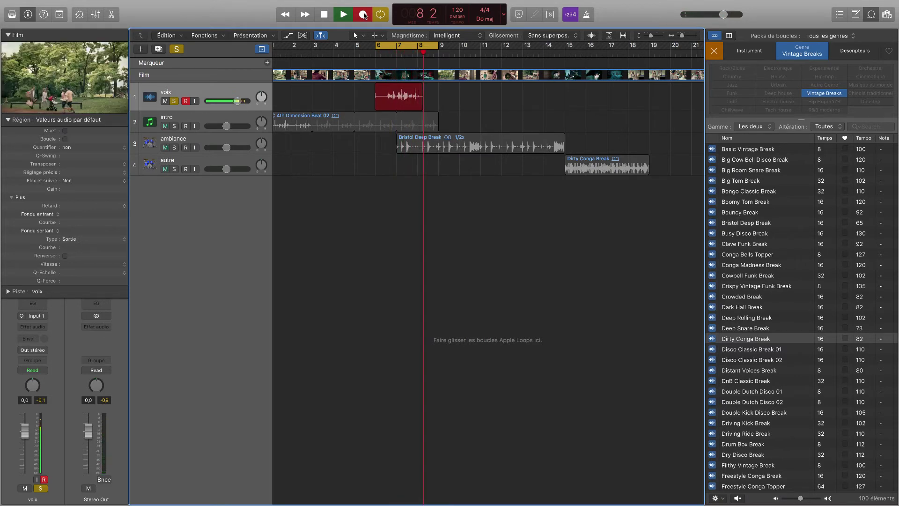
key("space")
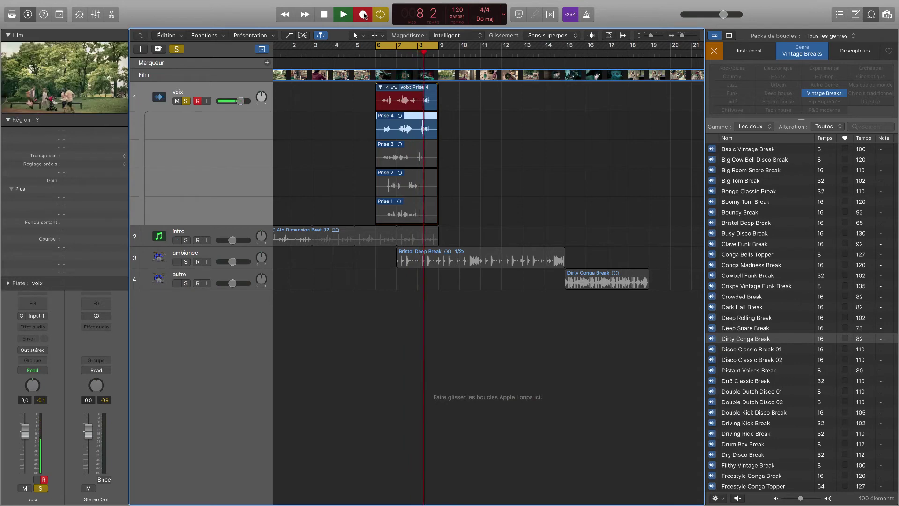
key("space")
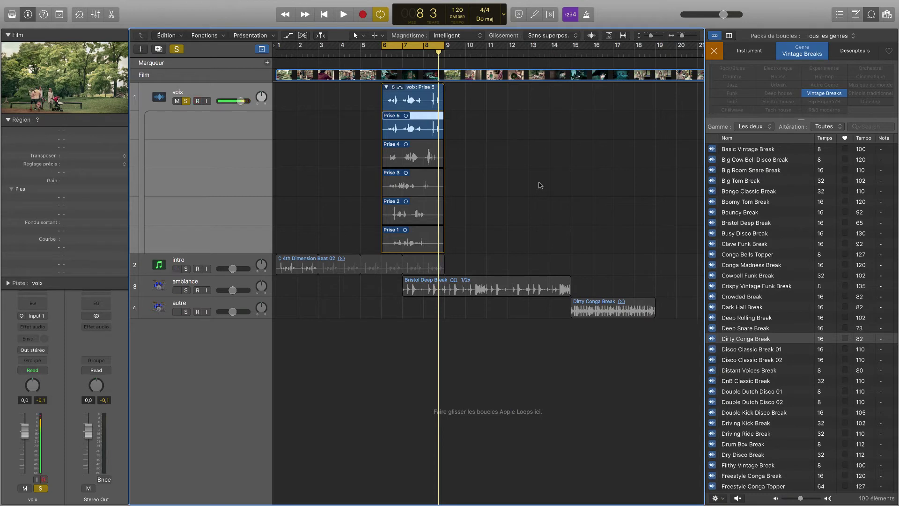
- Collapse the voix take folder and listen to the start of Prise 5
left_click(386, 87)
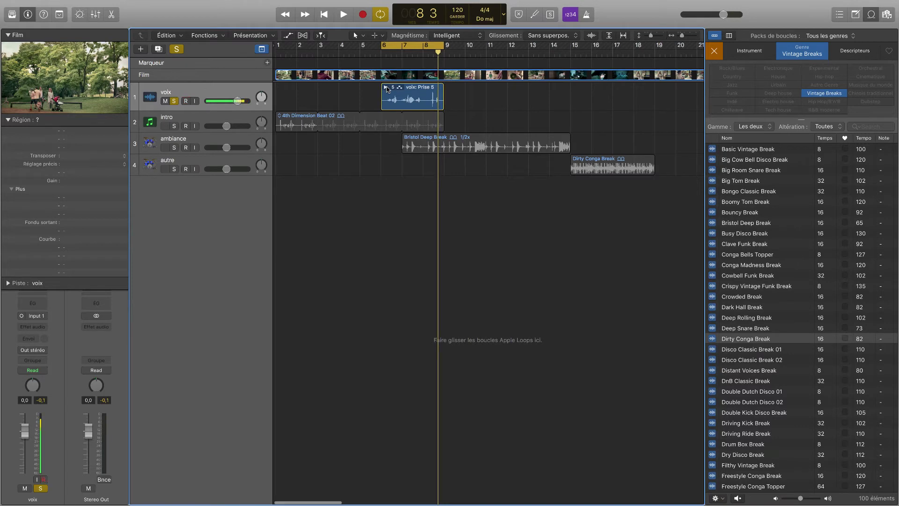
scroll(389, 89, "right", 1)
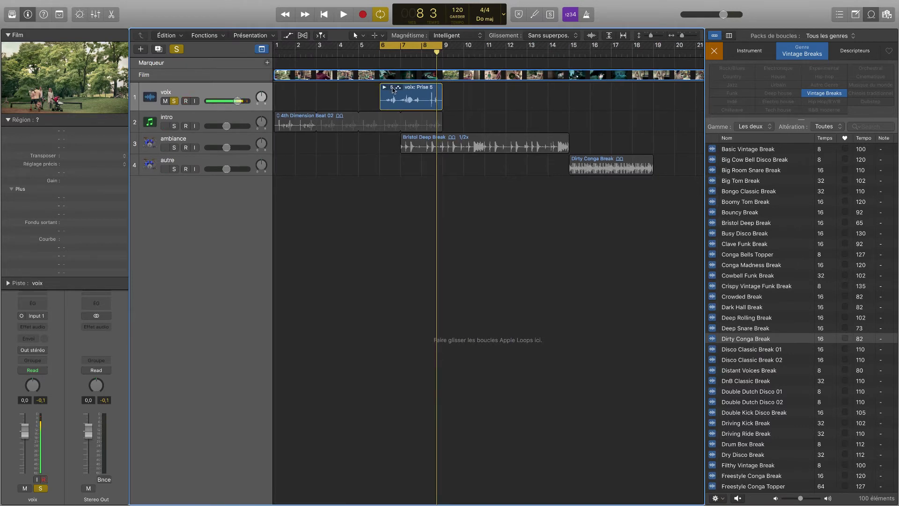
key("space")
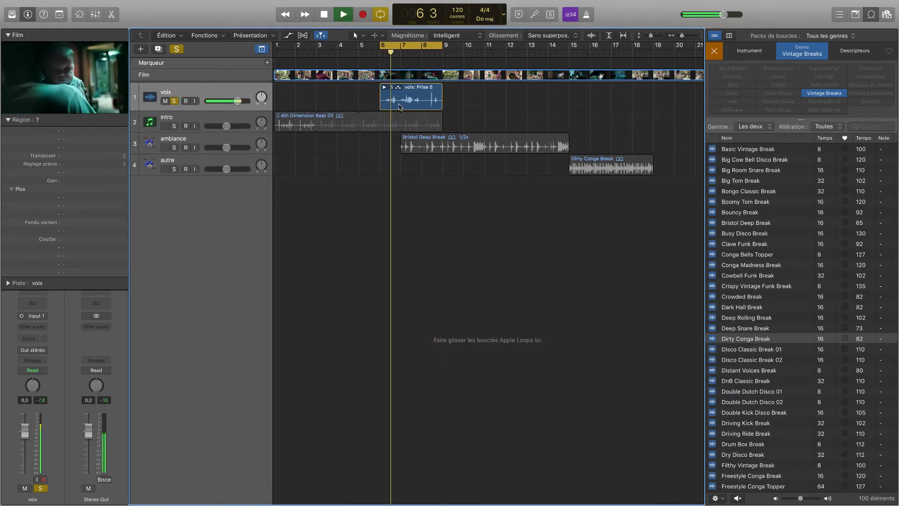
key("space")
- Switch the voix take folder to Prise 4 and listen to part of it
left_click(391, 90)
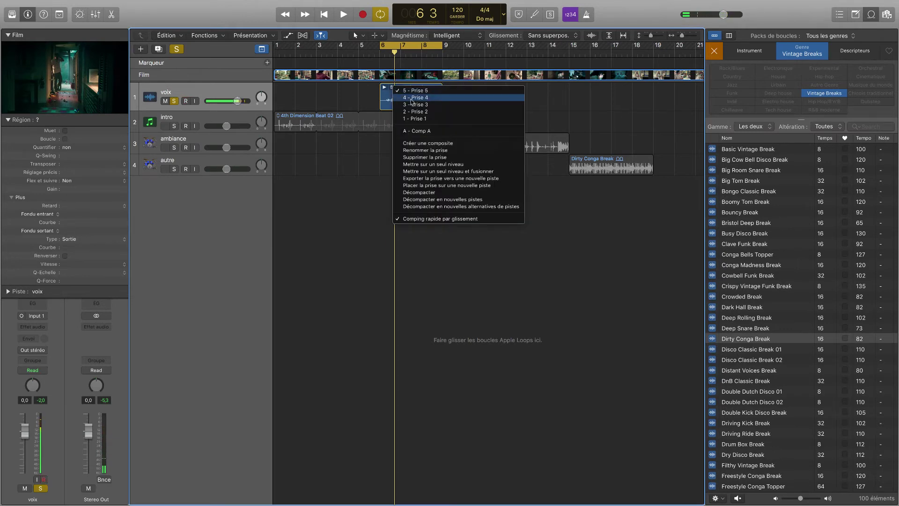
left_click(410, 98)
key("space")
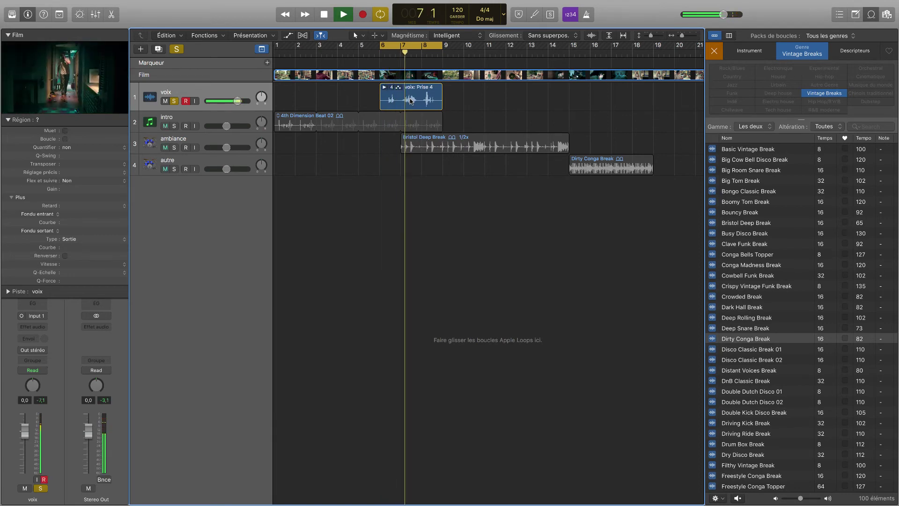
key("space")
key("ctrl+r")
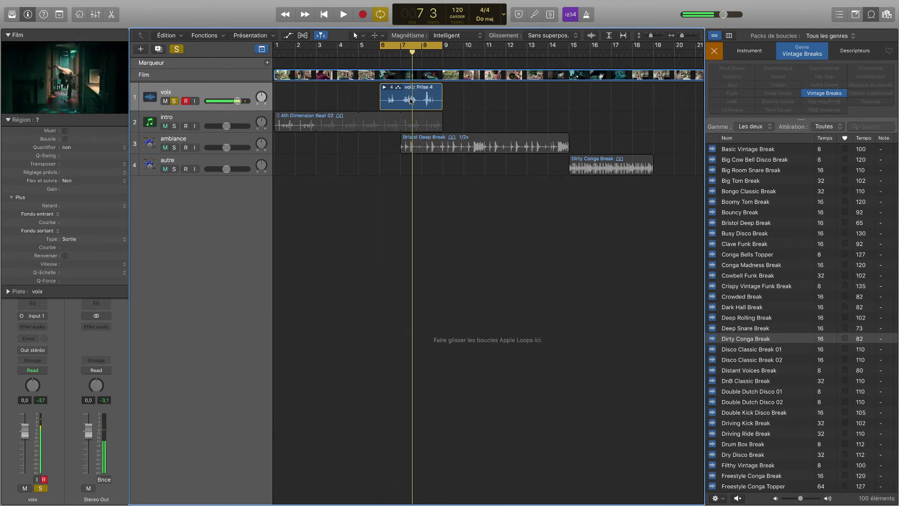
- Make Prise 1 the active take and expand the take folder to show all the takes
left_click(392, 89)
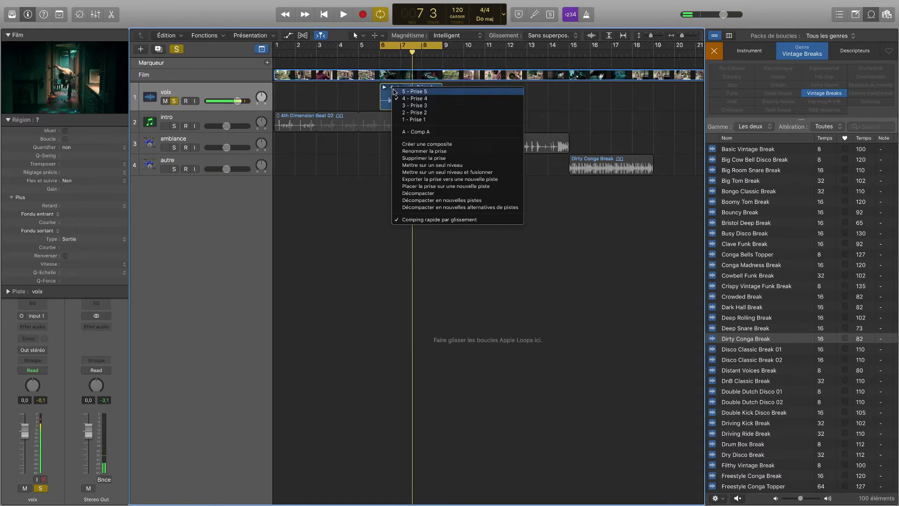
left_click(411, 120)
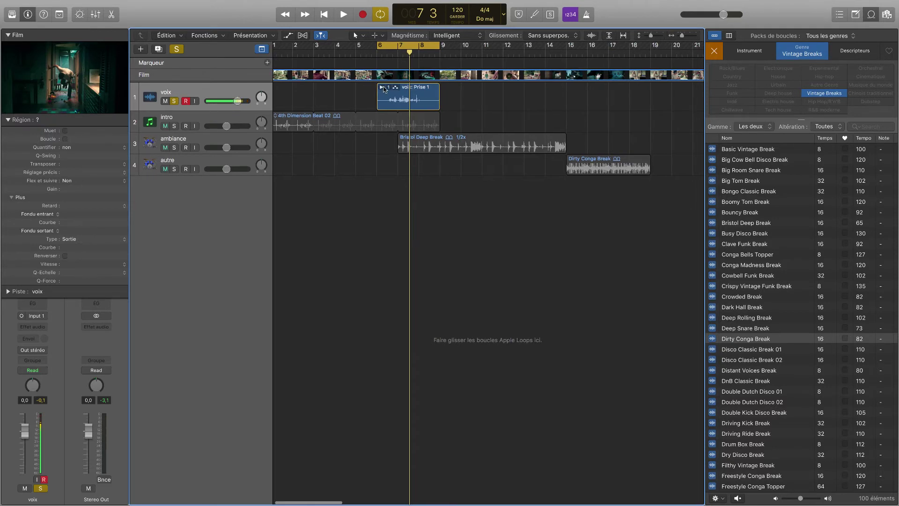
left_click(384, 87)
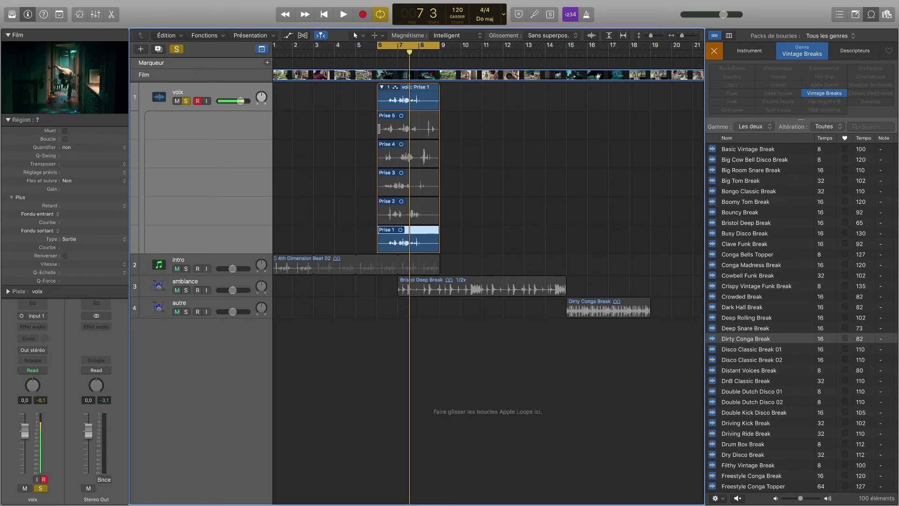
- Comp the voix takes using Prise 5 for the start, Prise 4 and Prise 2 mid-phrase, and Prise 5 for the end; collapse the folder
left_click_drag(379, 128, 396, 129)
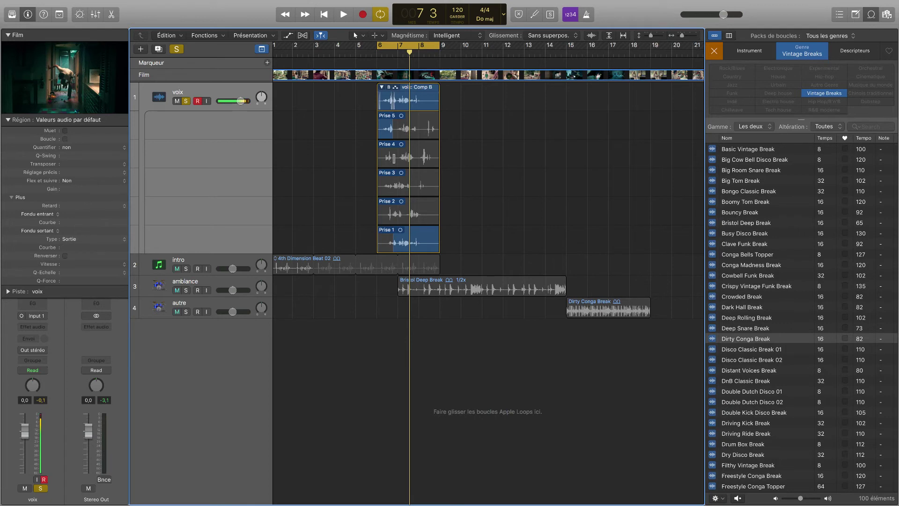
left_click_drag(393, 157, 414, 158)
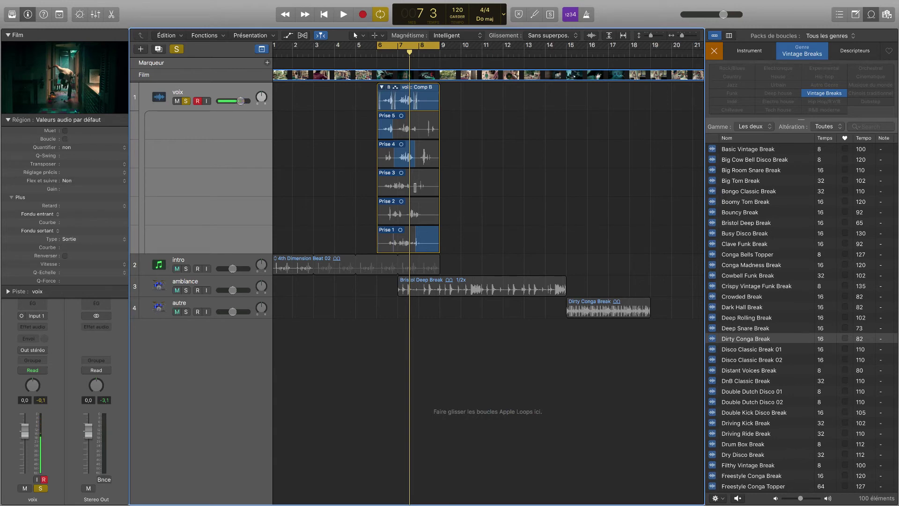
left_click_drag(410, 213, 420, 214)
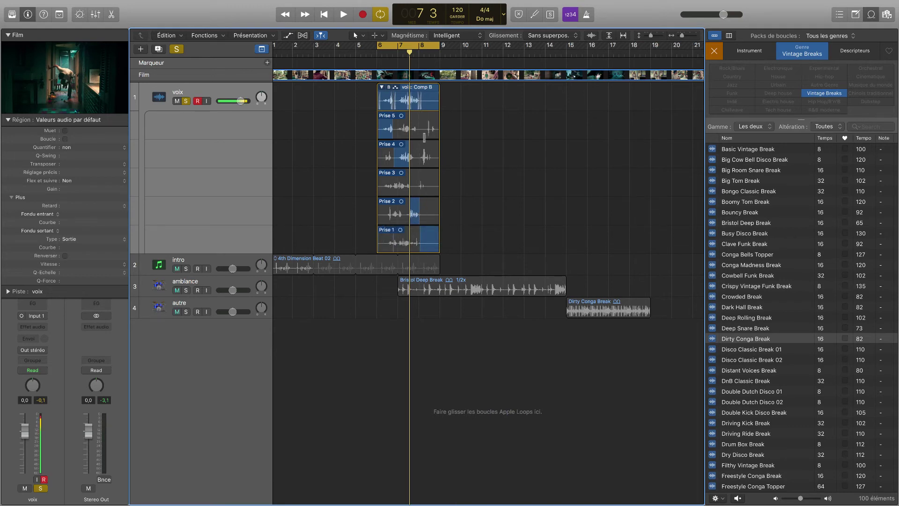
scroll(425, 136, "left", 1)
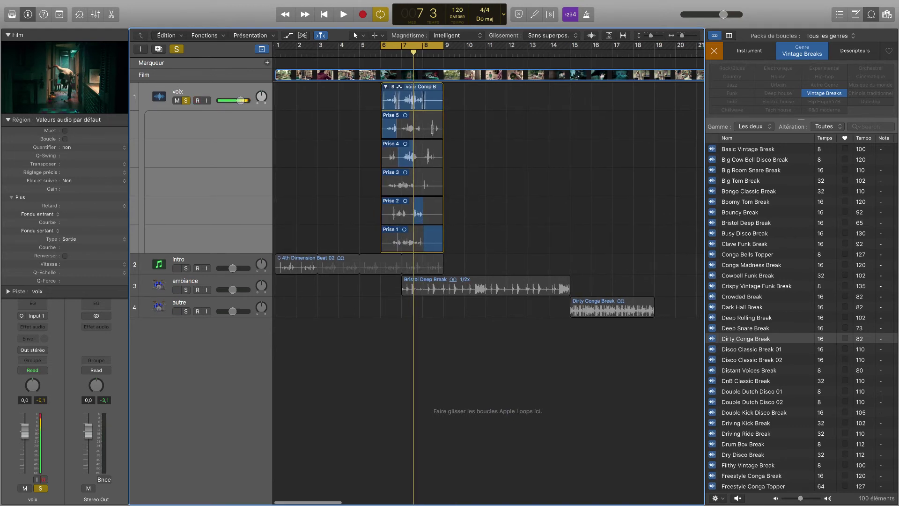
left_click_drag(432, 130, 441, 133)
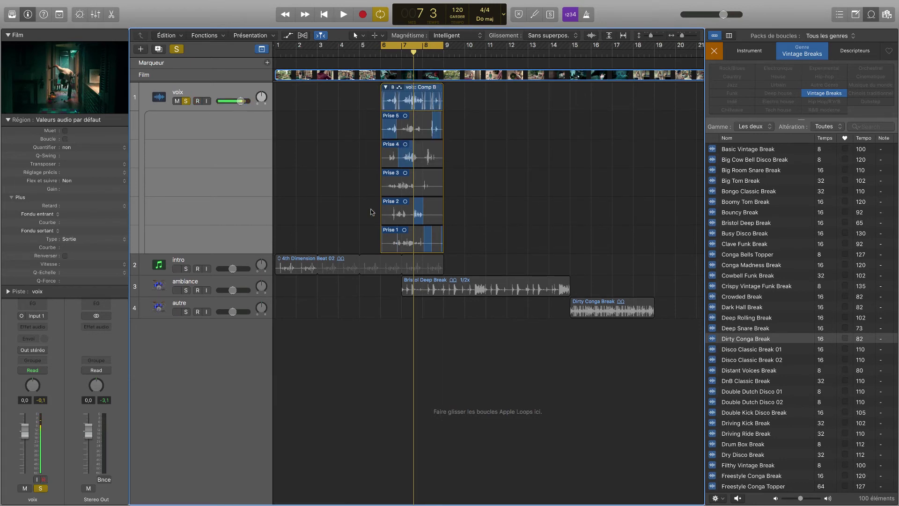
left_click(386, 88)
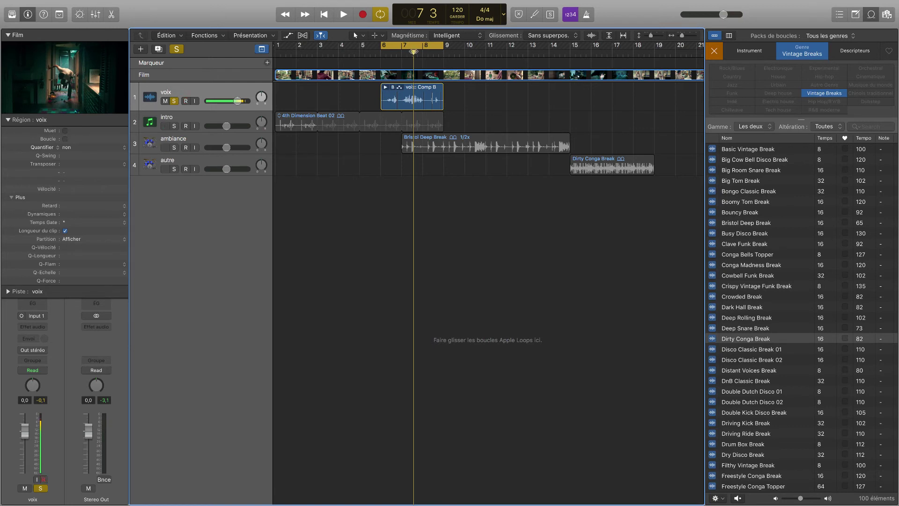
- Move the playhead to bar 6 and listen to the start of the voix comp
left_click_drag(412, 53, 380, 54)
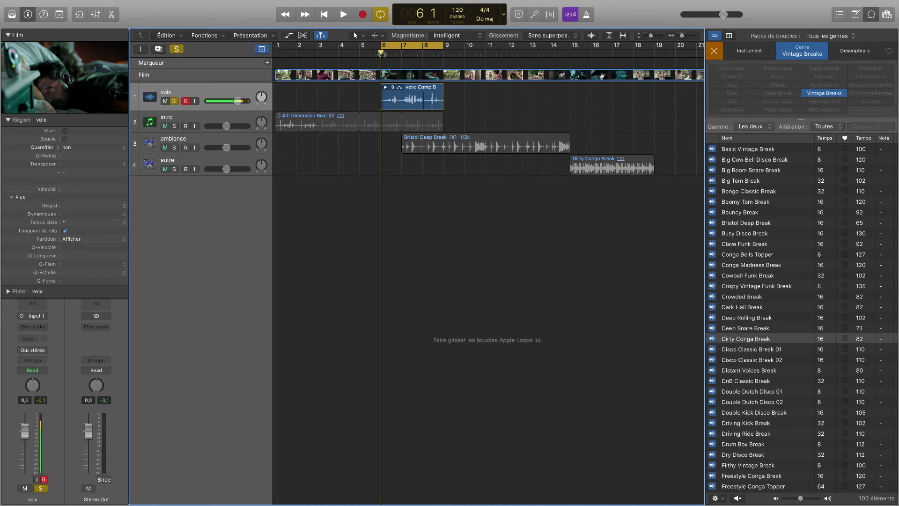
key("space")
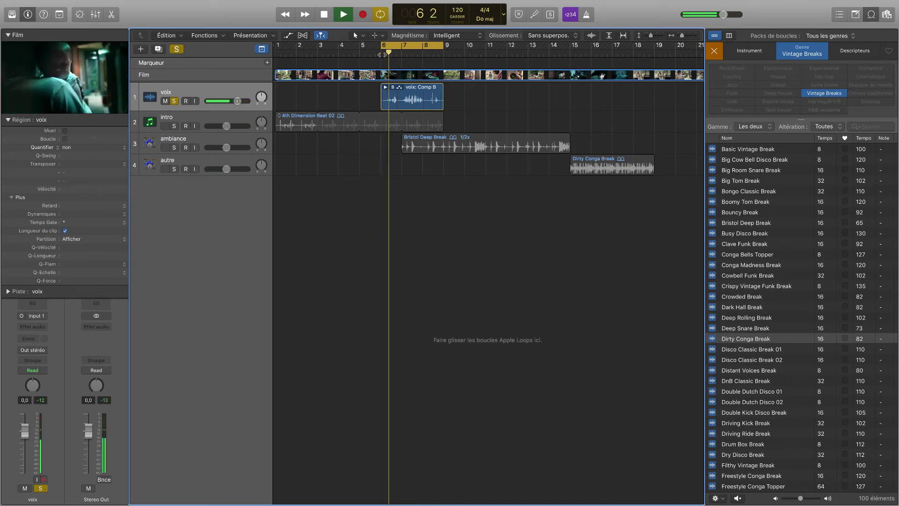
key("space")
scroll(543, 184, "right", 1)
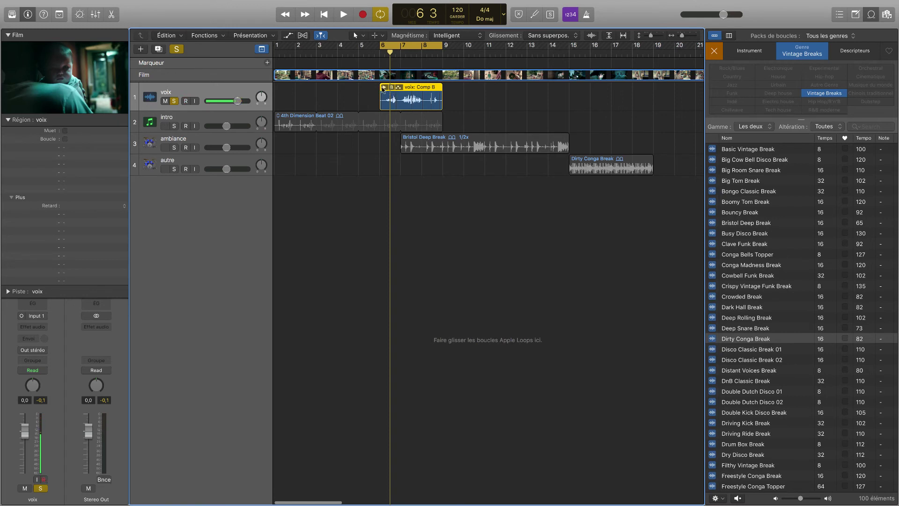
- Expand the voix take folder to review the comp's take segments, and collapse it again
left_click(384, 88)
left_click(384, 88)
scroll(384, 90, "left", 1)
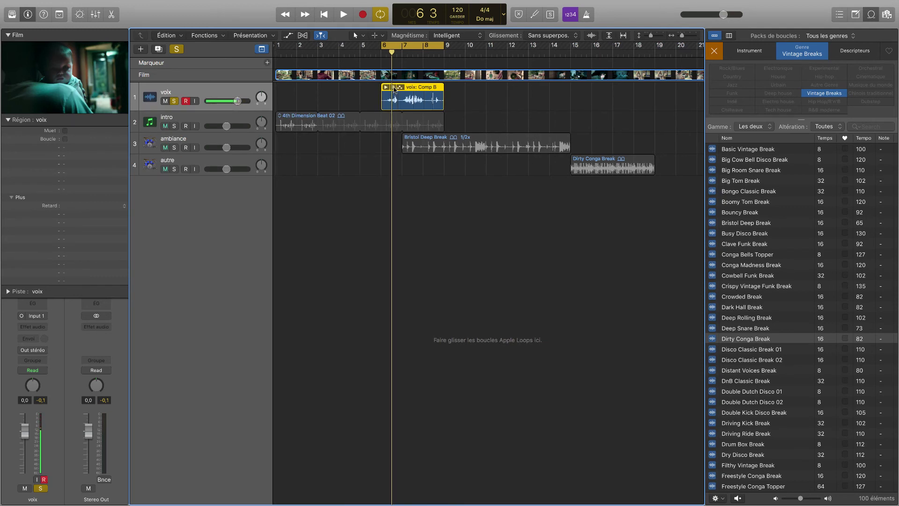
left_click(385, 87)
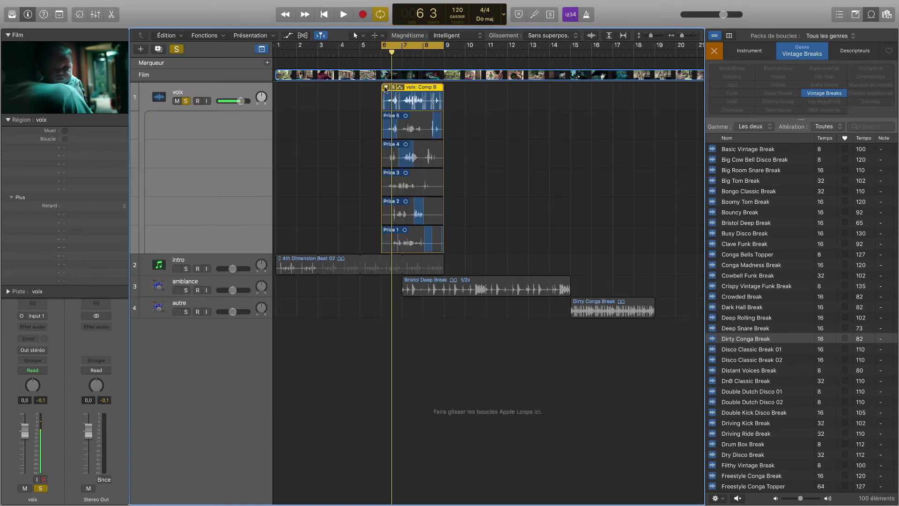
left_click(386, 87)
- Switch the voix take folder to Comp A and back to Comp B
left_click(394, 88)
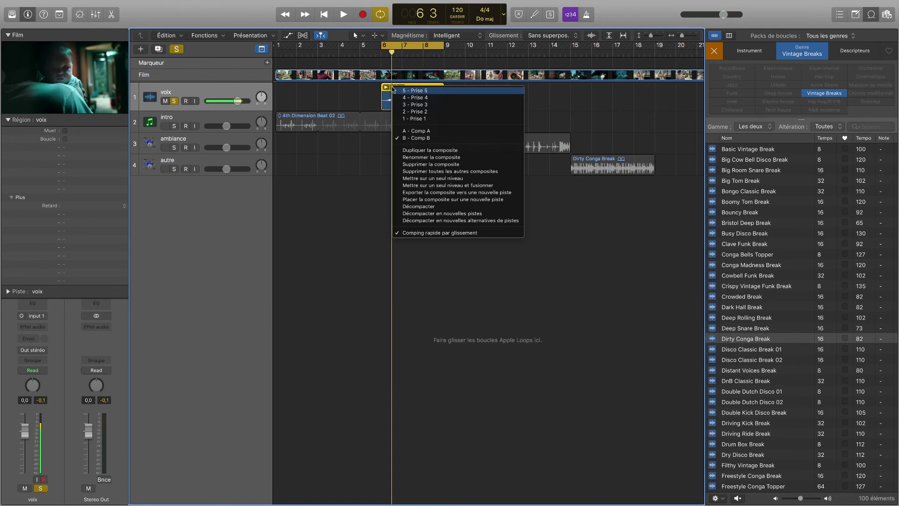
left_click(414, 131)
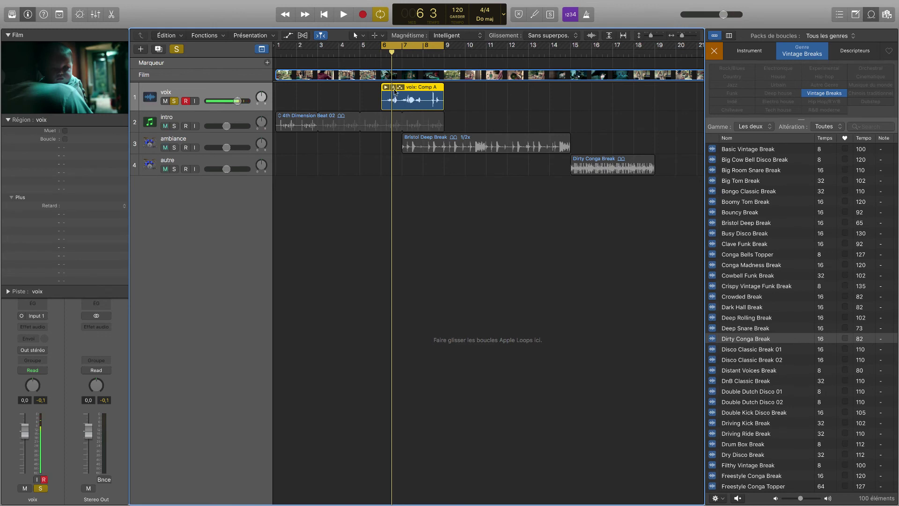
left_click(394, 89)
left_click(409, 137)
- Flatten Comp B into separate regions with Mettre sur un seul niveau, and undo the flattening
left_click(395, 89)
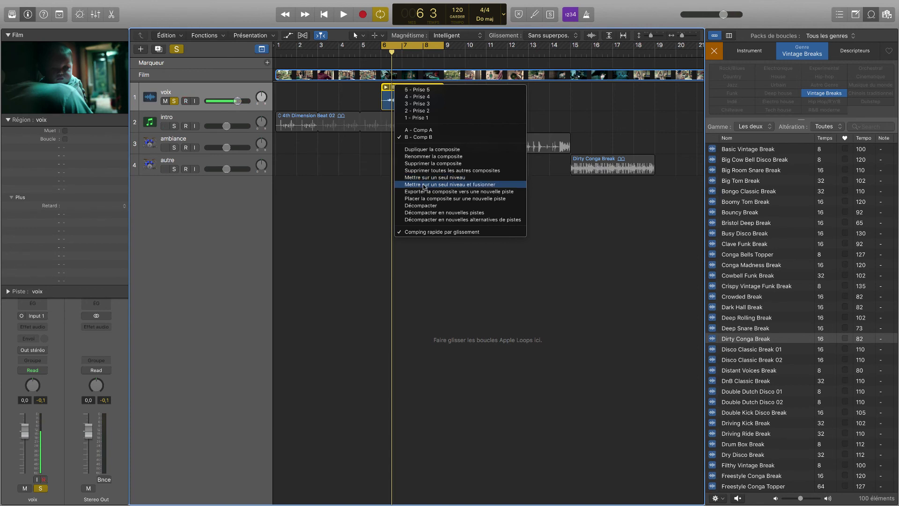
left_click(462, 180)
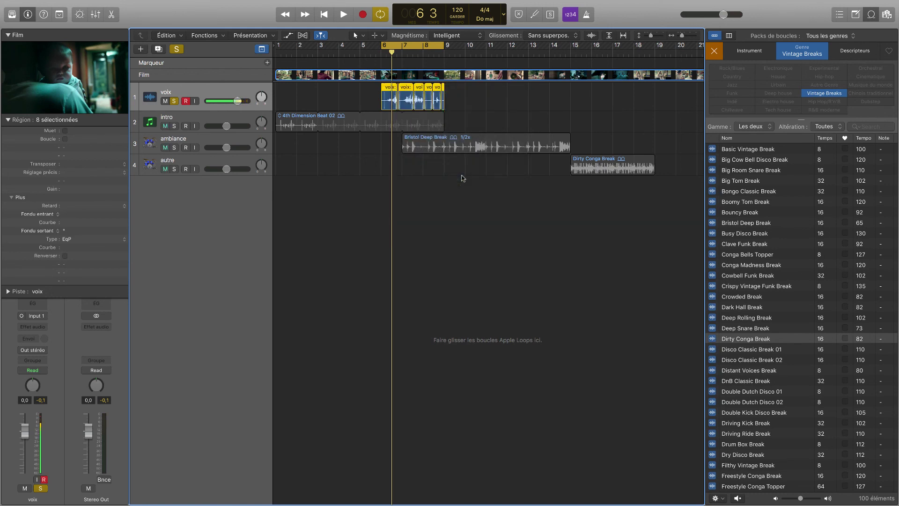
key("super+z")
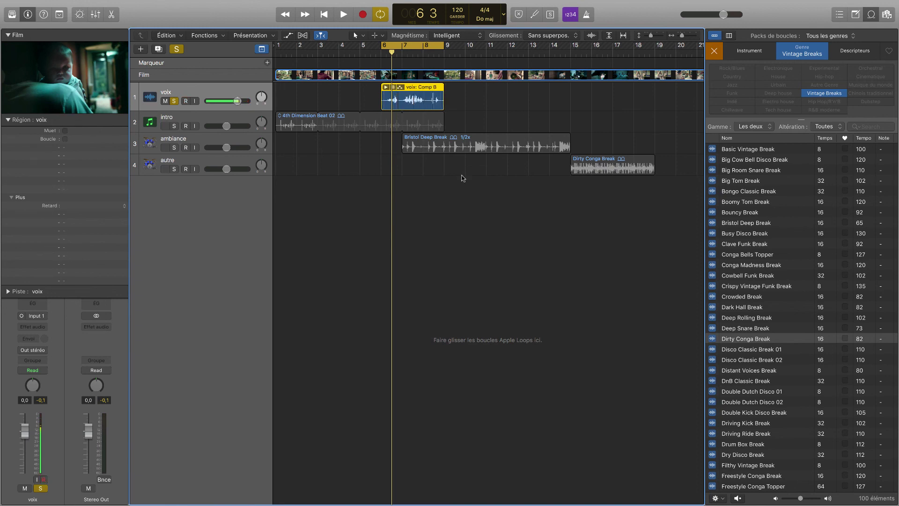
- Flatten and merge Comp B into a single audio region on the voix track
left_click(393, 87)
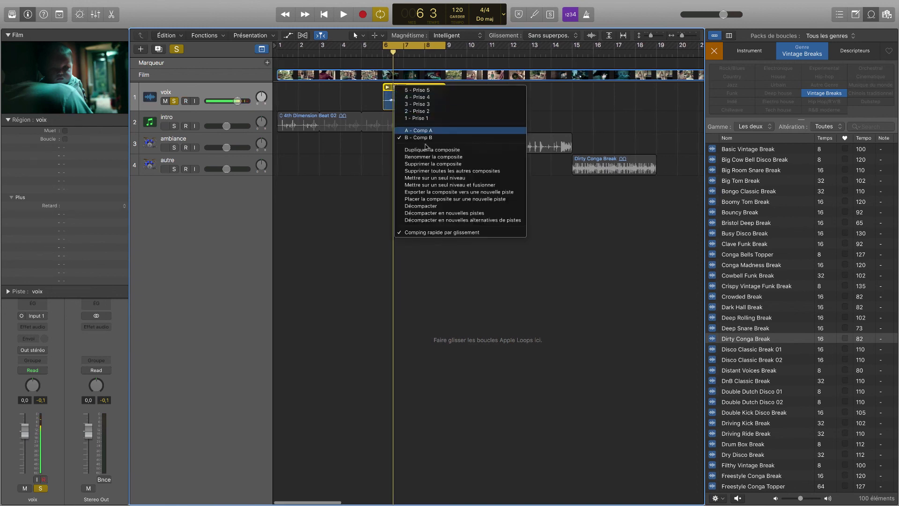
left_click(431, 186)
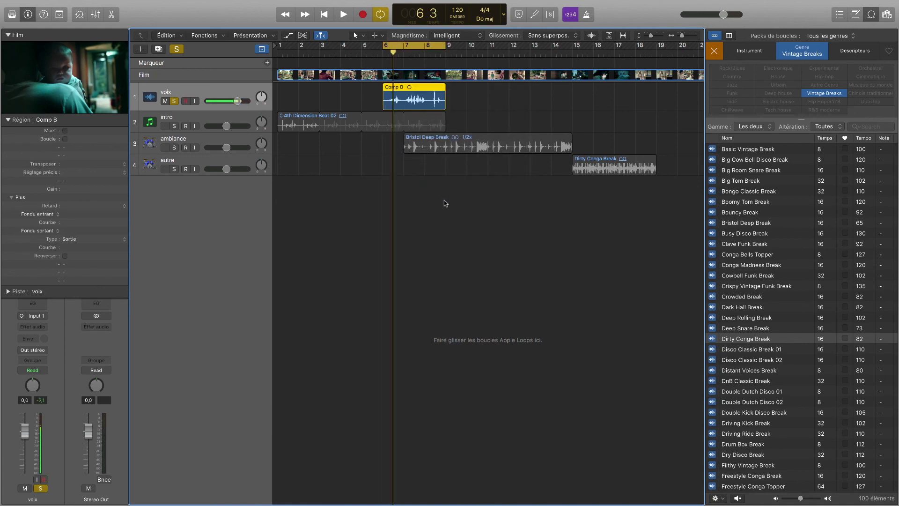